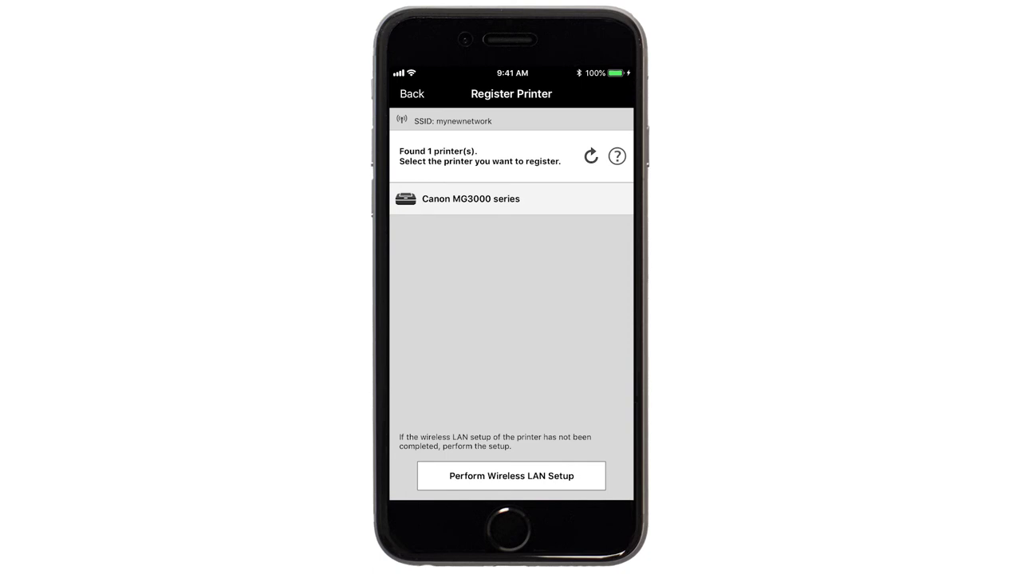
# Register the found Canon MG3000 series printer, keeping its default name
pyautogui.click(470, 199)
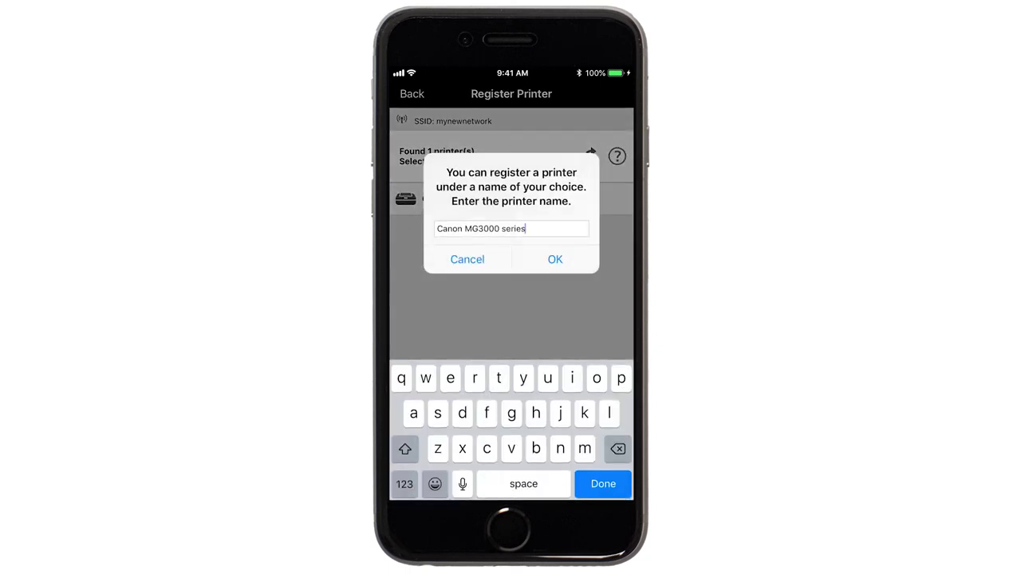
pyautogui.click(556, 259)
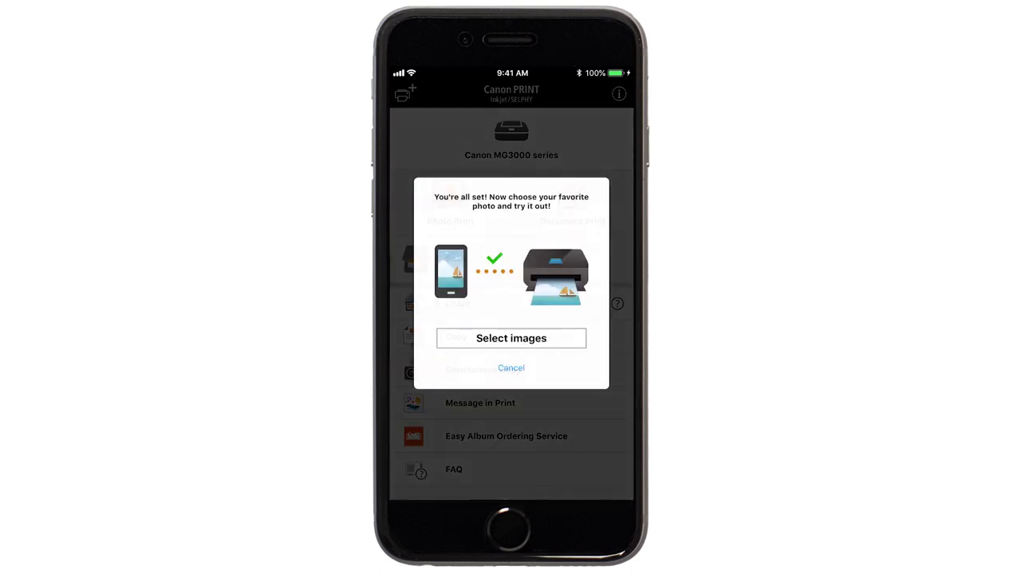